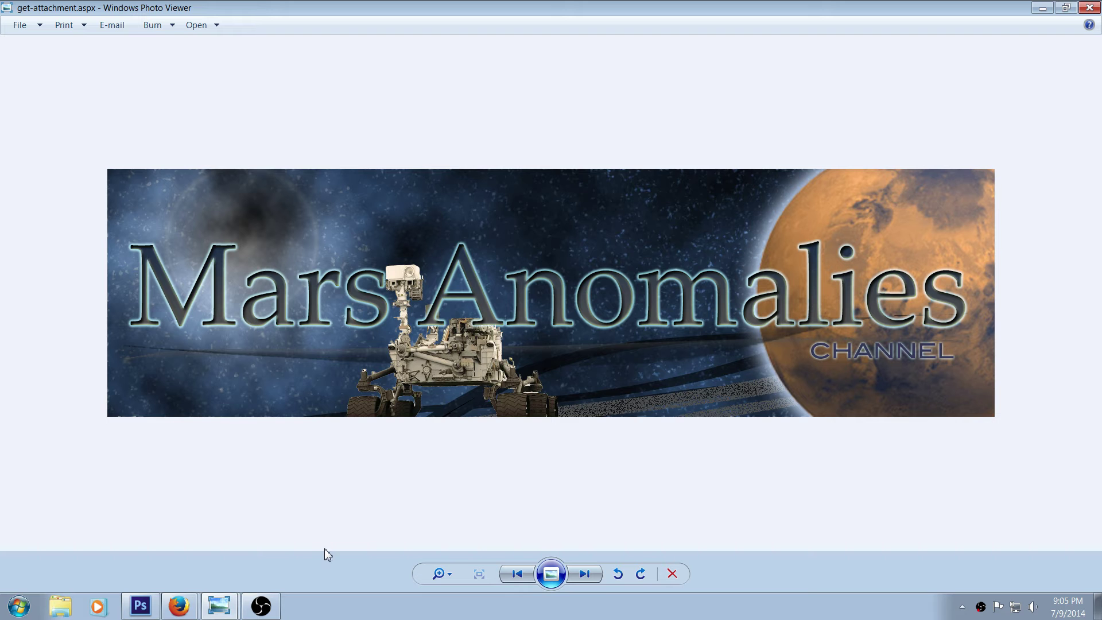
Bring the browser forward and review the giveaway video's 40 comments, then return to the player.
click(180, 605)
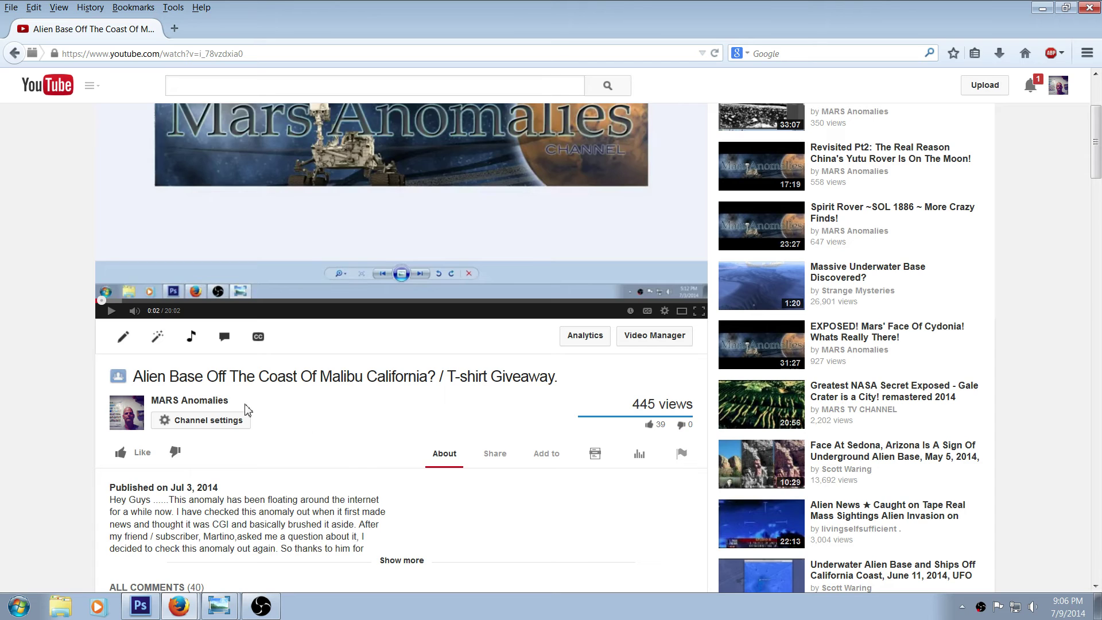
scroll(396, 405, down, 5)
scroll(396, 404, down, 3)
scroll(481, 397, down, 3)
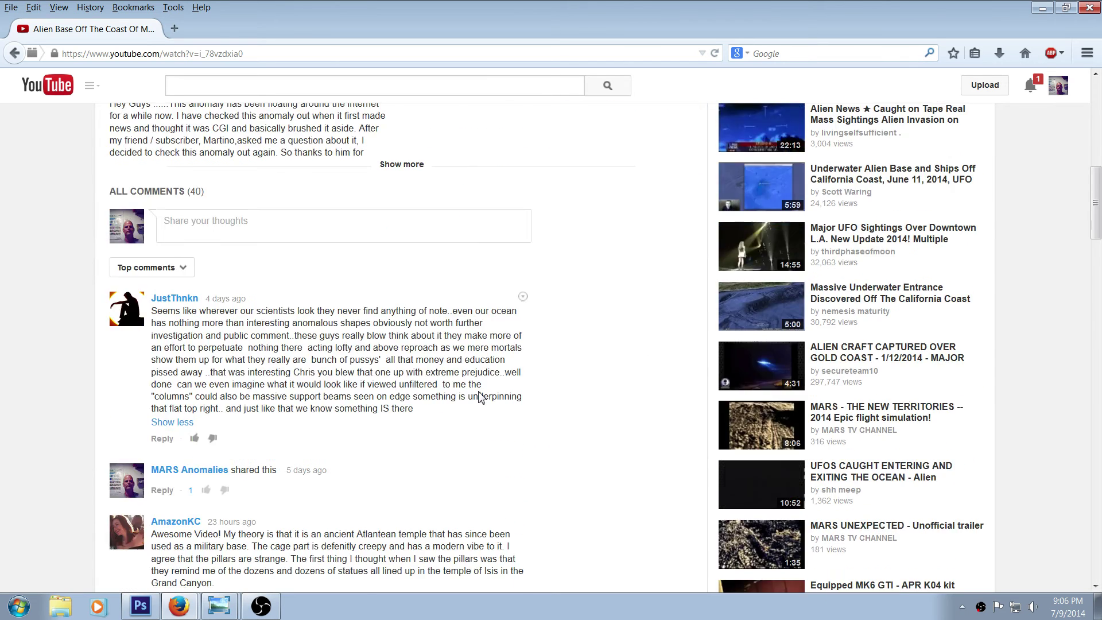
scroll(480, 397, down, 5)
scroll(480, 398, up, 4)
scroll(481, 398, up, 10)
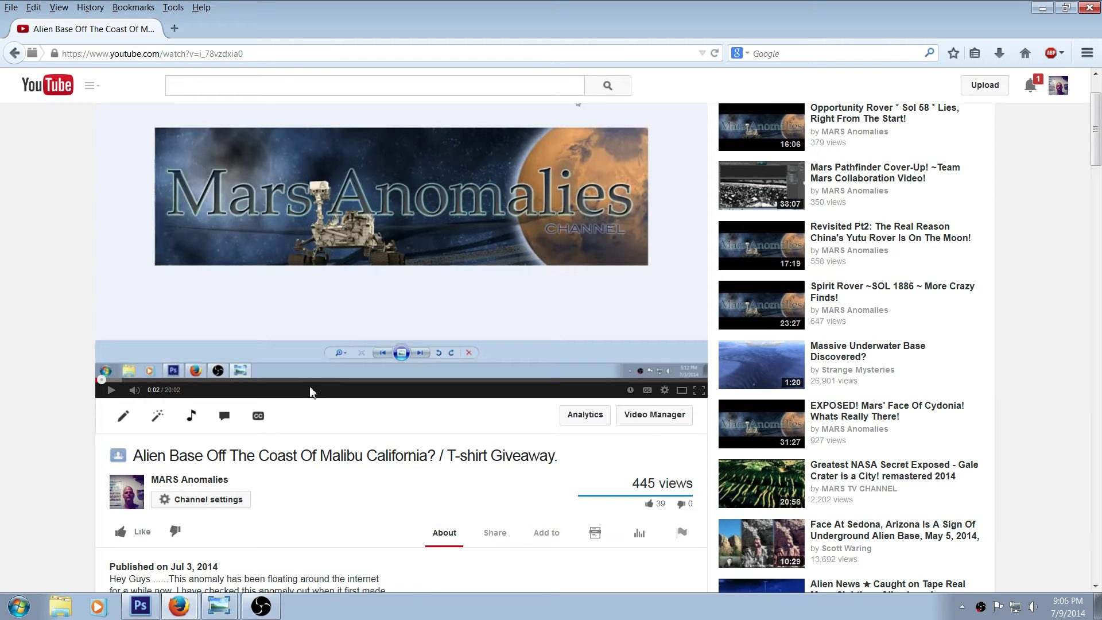
Show the white Mars Anomalies T-shirt photo in Windows Photo Viewer.
click(219, 607)
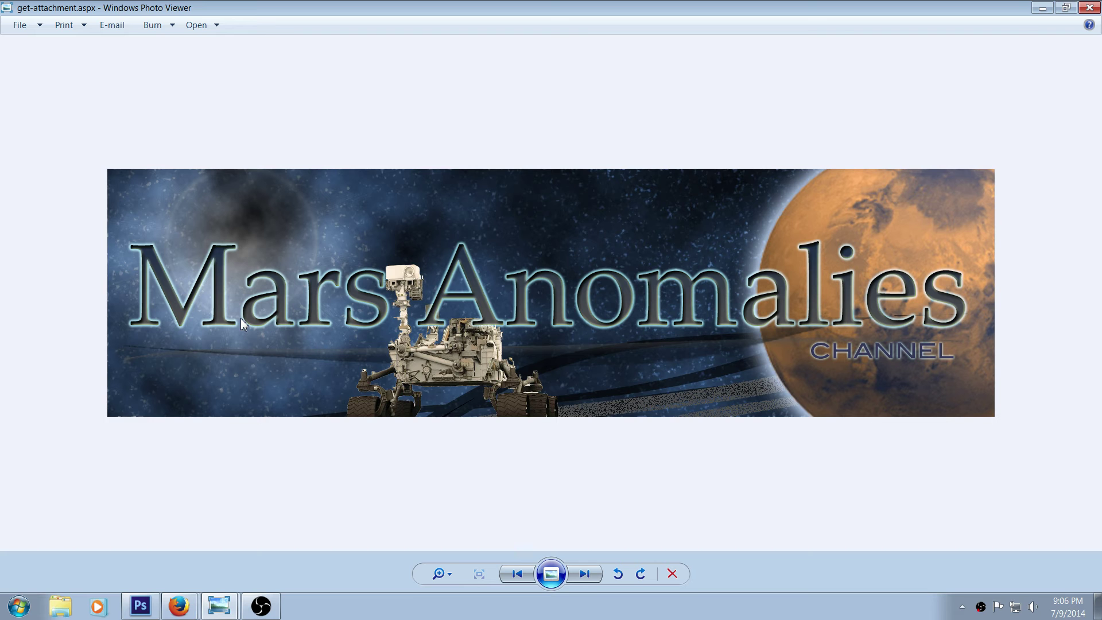
click(219, 607)
click(221, 587)
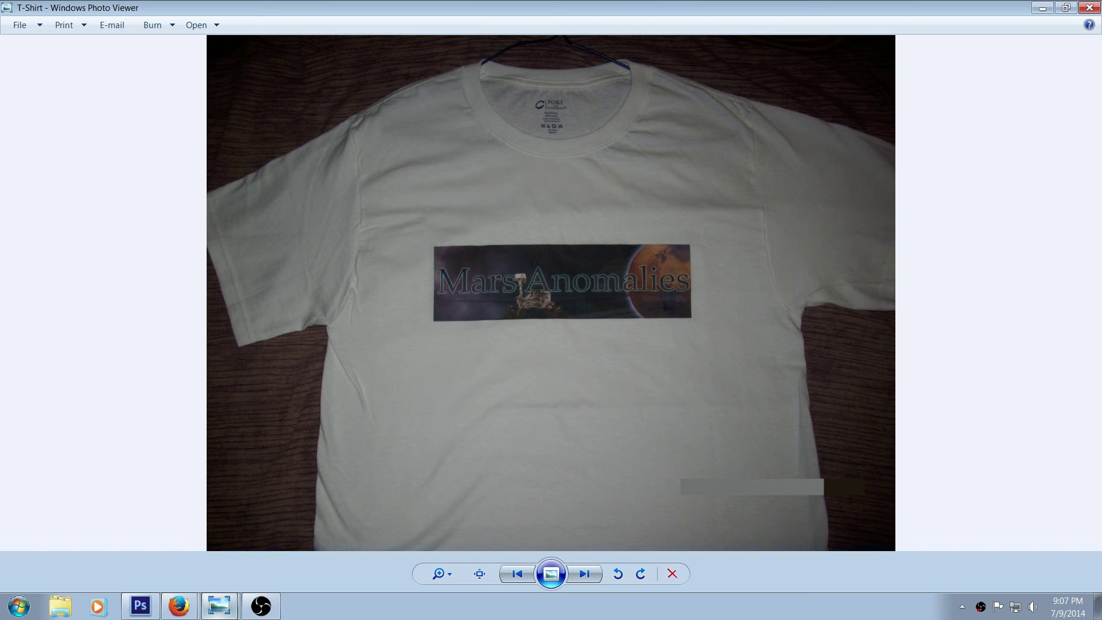
Switch to the Random Name Picker tab and check the entrants' names listed one per line.
click(179, 606)
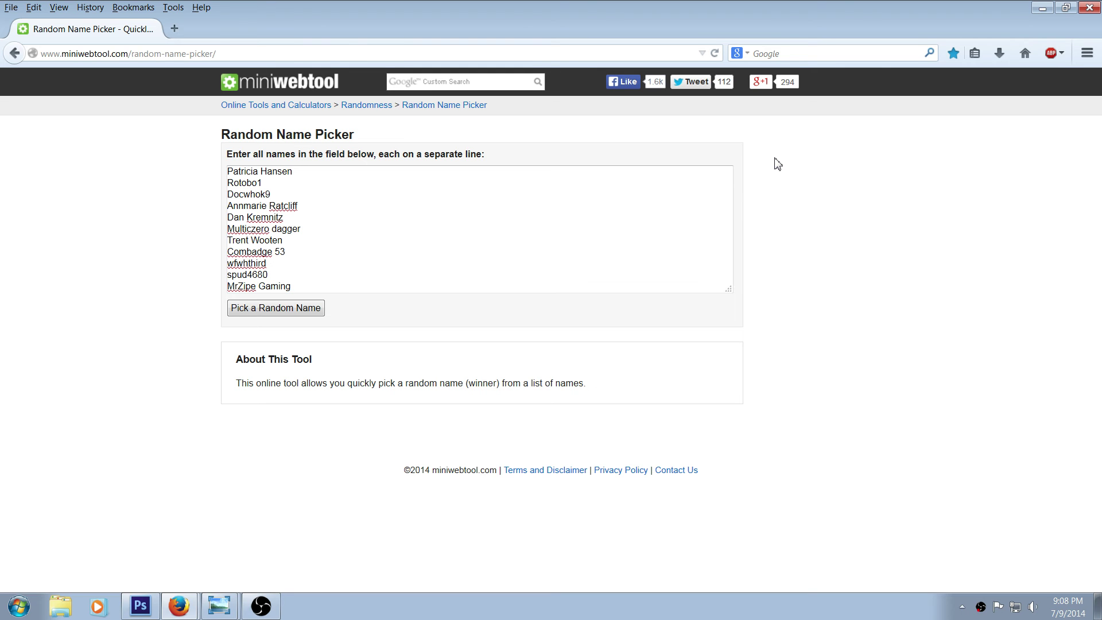
click(284, 206)
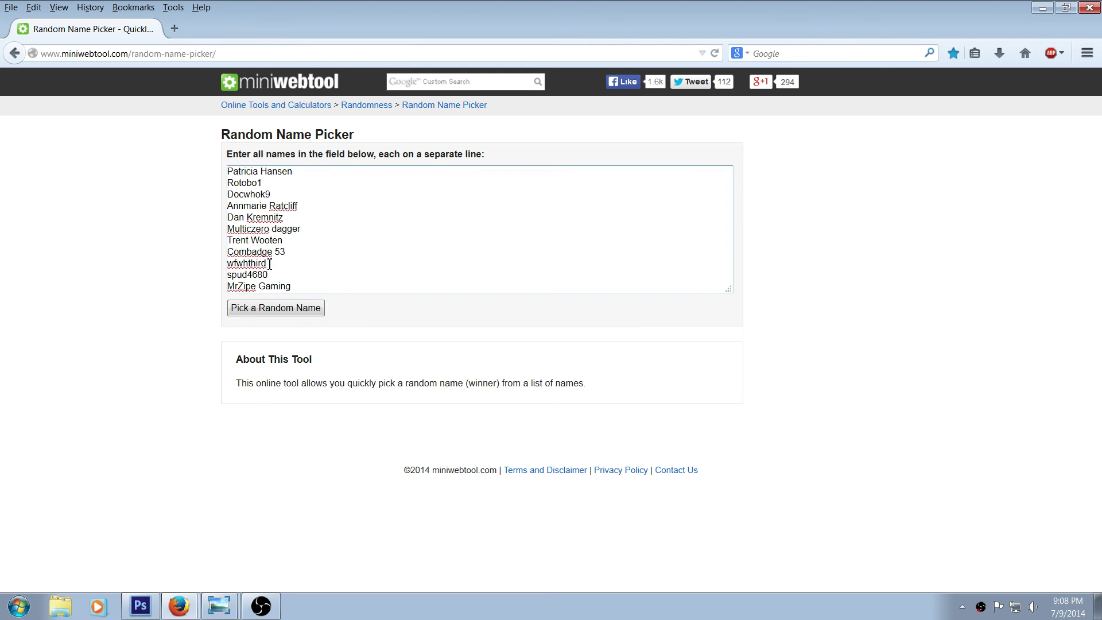
click(327, 304)
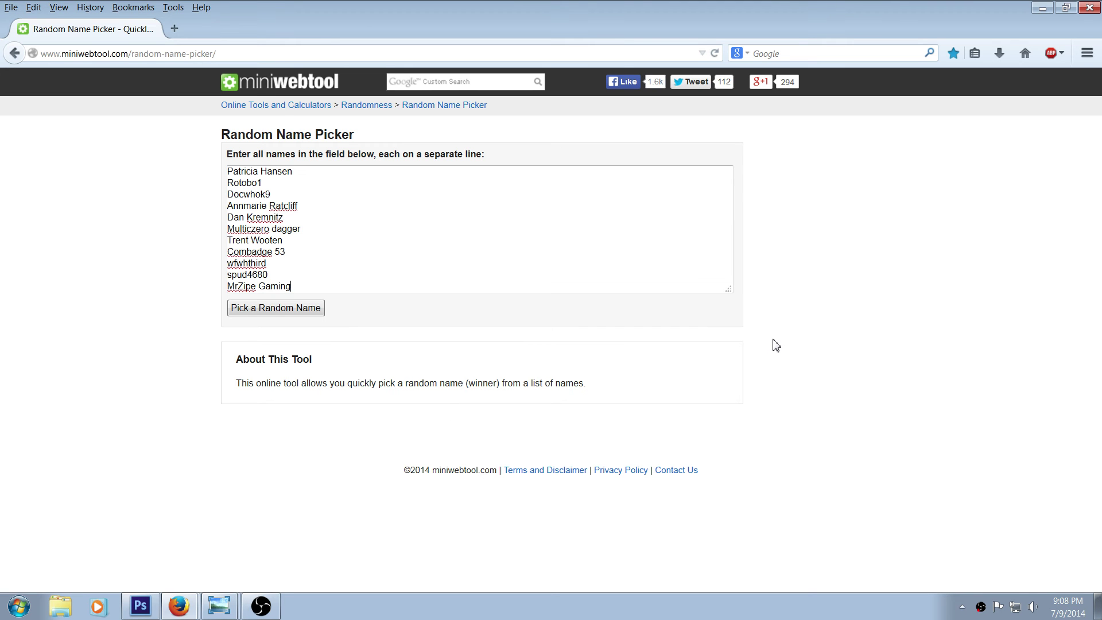
Pick a random name from the list, drawing Trent Wooten as the winner.
click(259, 310)
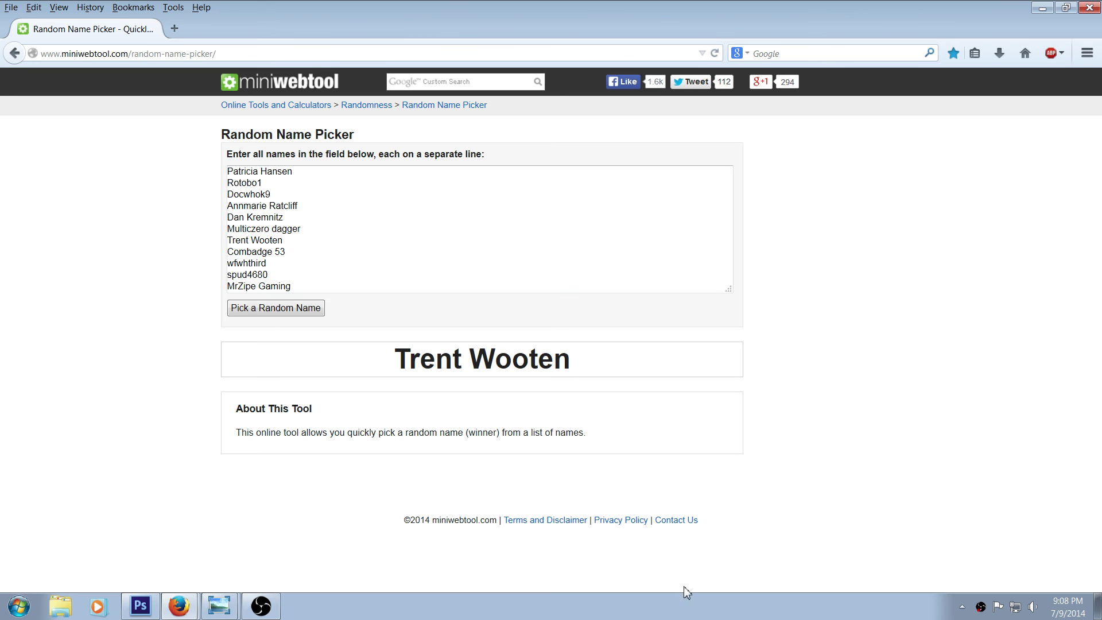
click(226, 606)
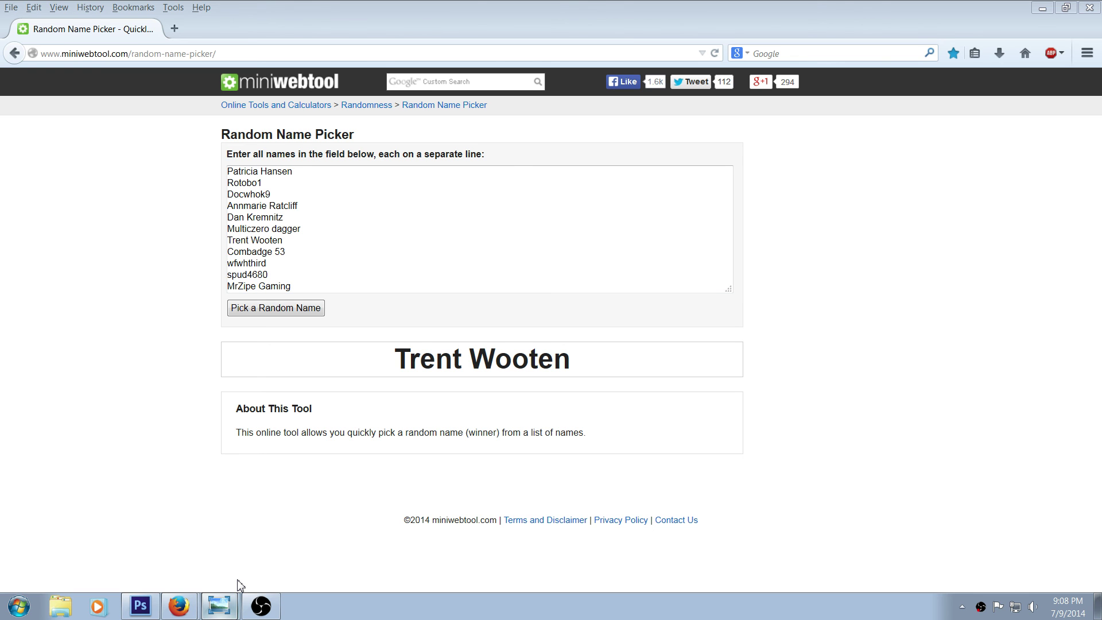
Bring the get-attachment Mars Anomalies banner image to the front in Photo Viewer.
click(220, 605)
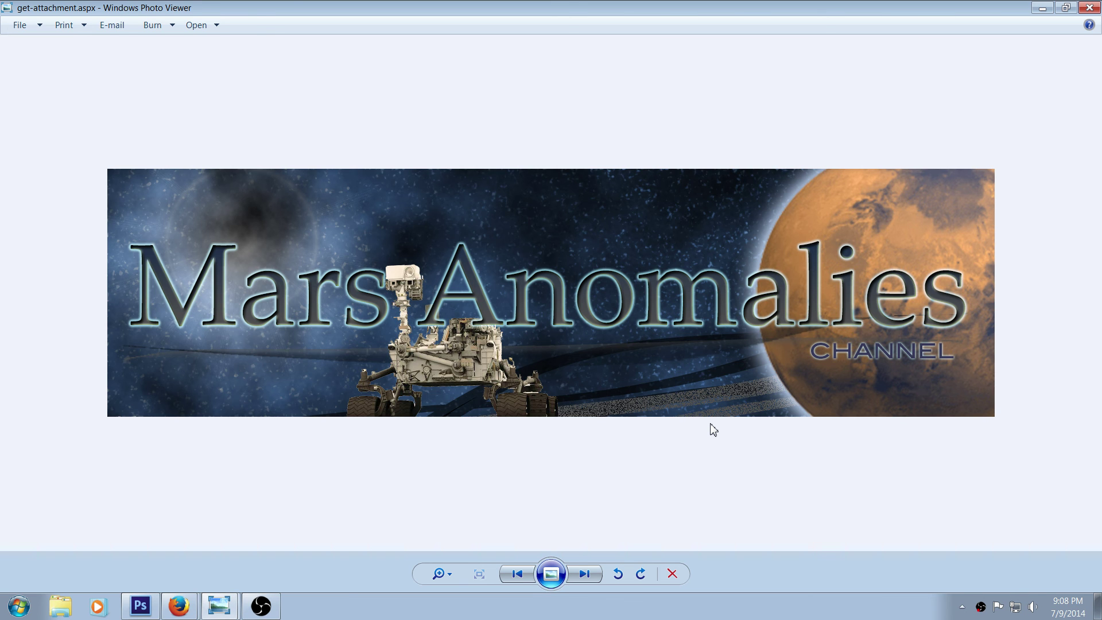